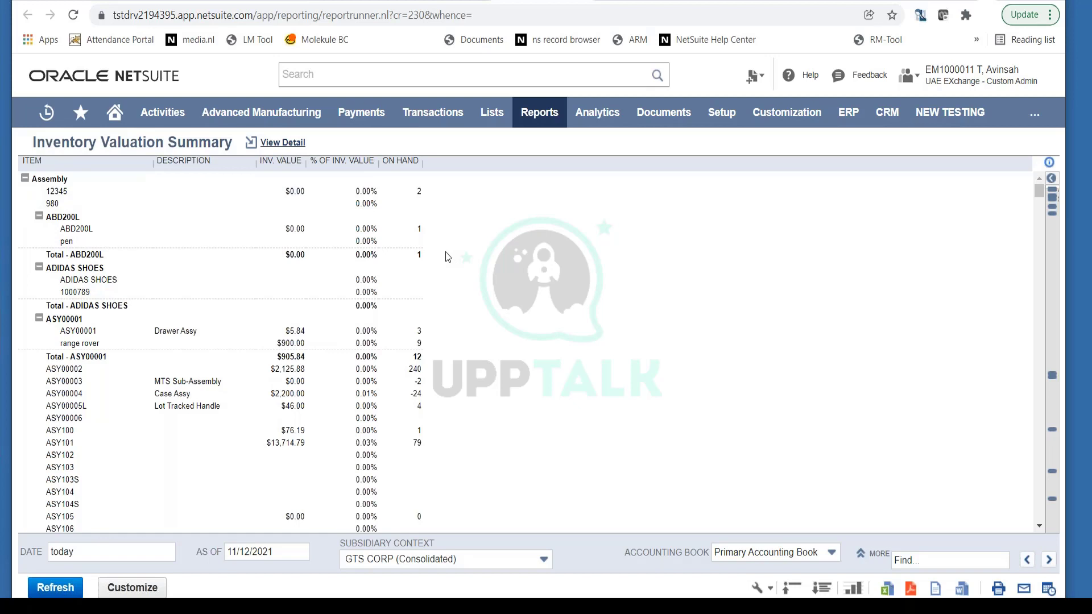
Look through the open Current Inventory Snapshot, Inventory Valuation Summary and Inventory Profitability reports.
click(442, 5)
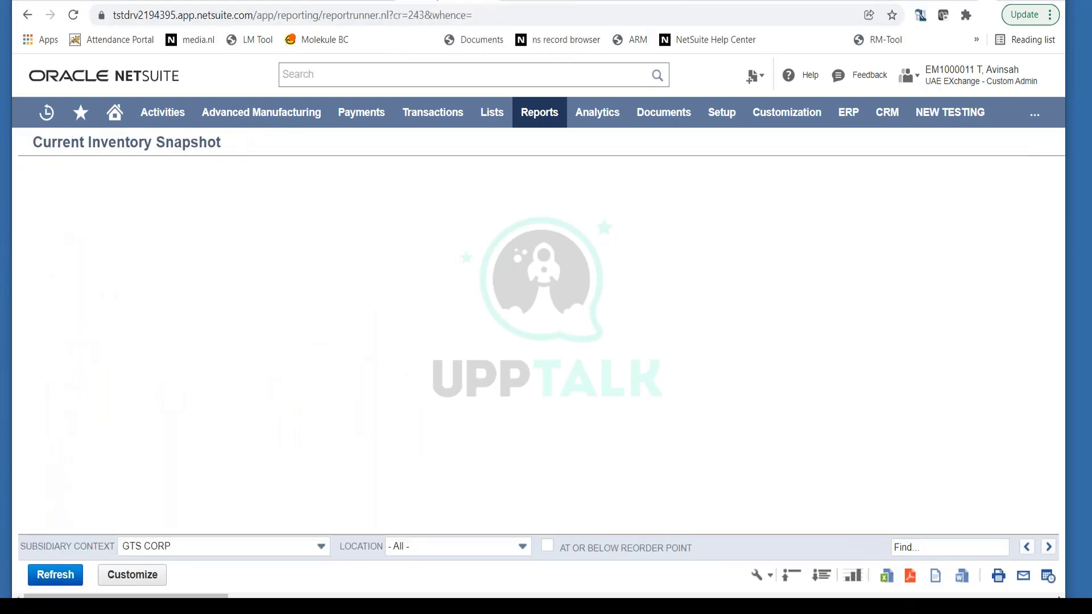
click(398, 5)
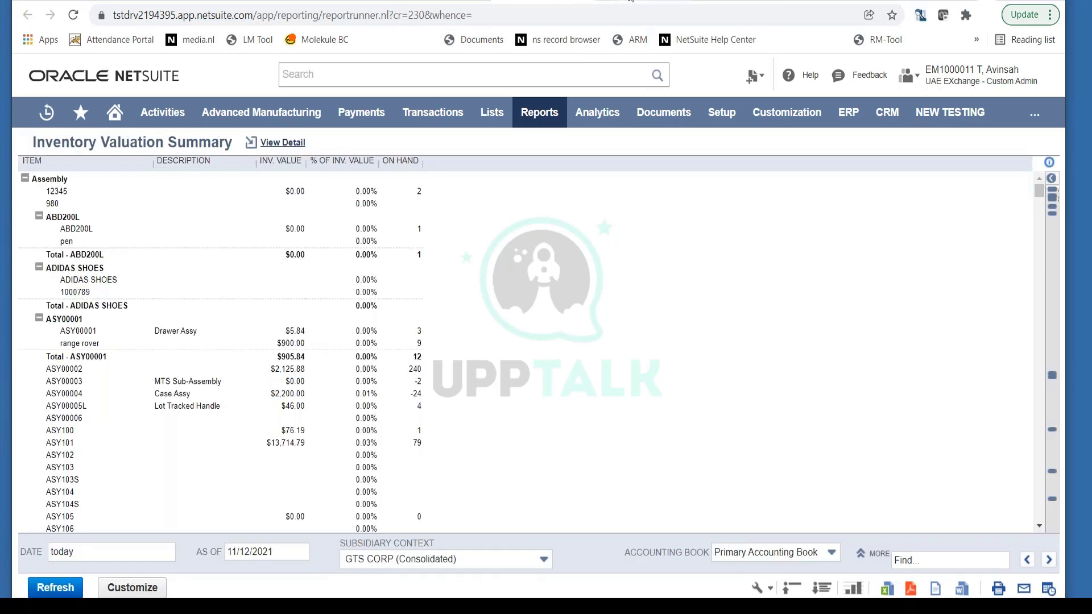
click(620, 4)
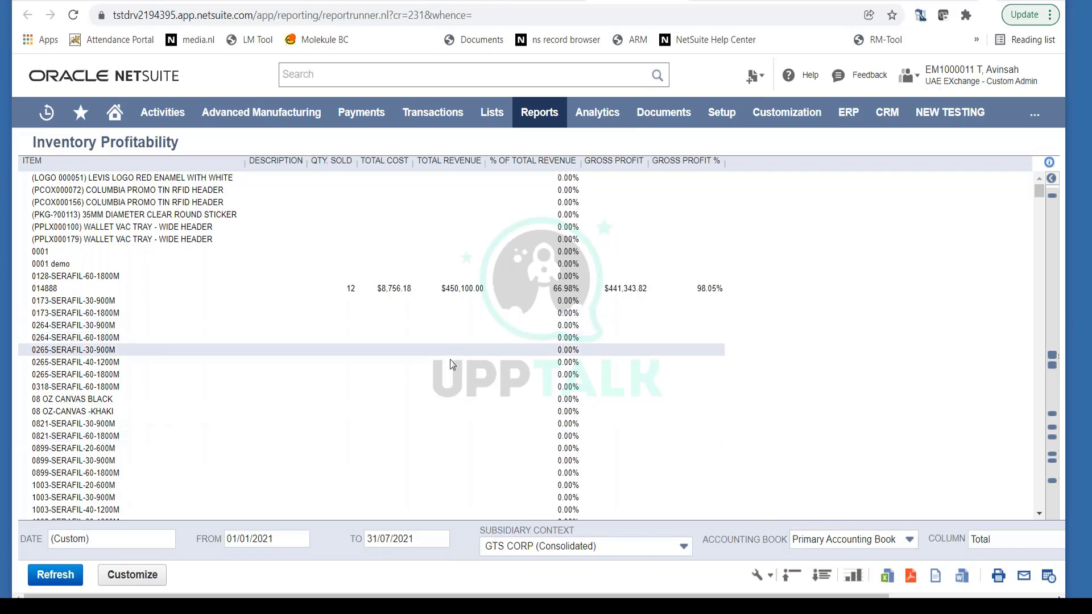
Return to the Inventory Valuation Summary and rerun it for the Damaged Goods location.
key(alt+Left)
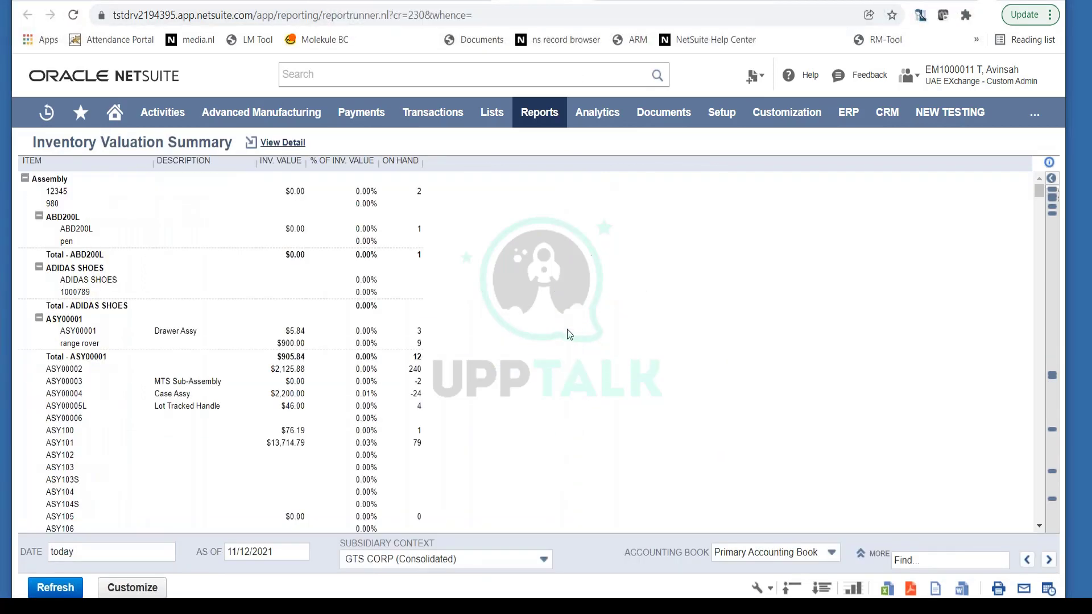
click(860, 554)
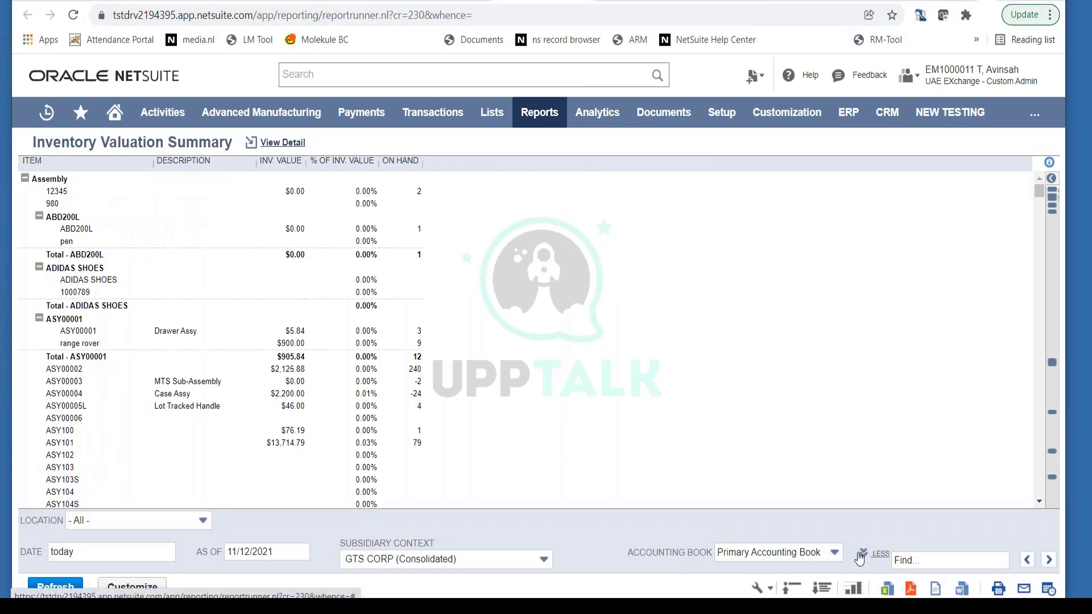
click(202, 521)
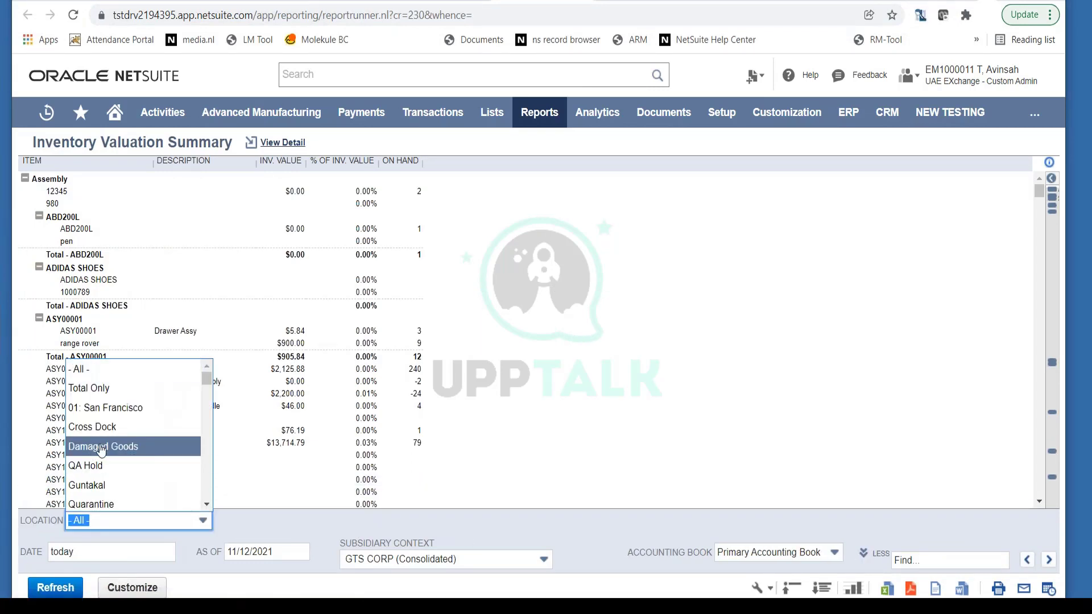
click(155, 453)
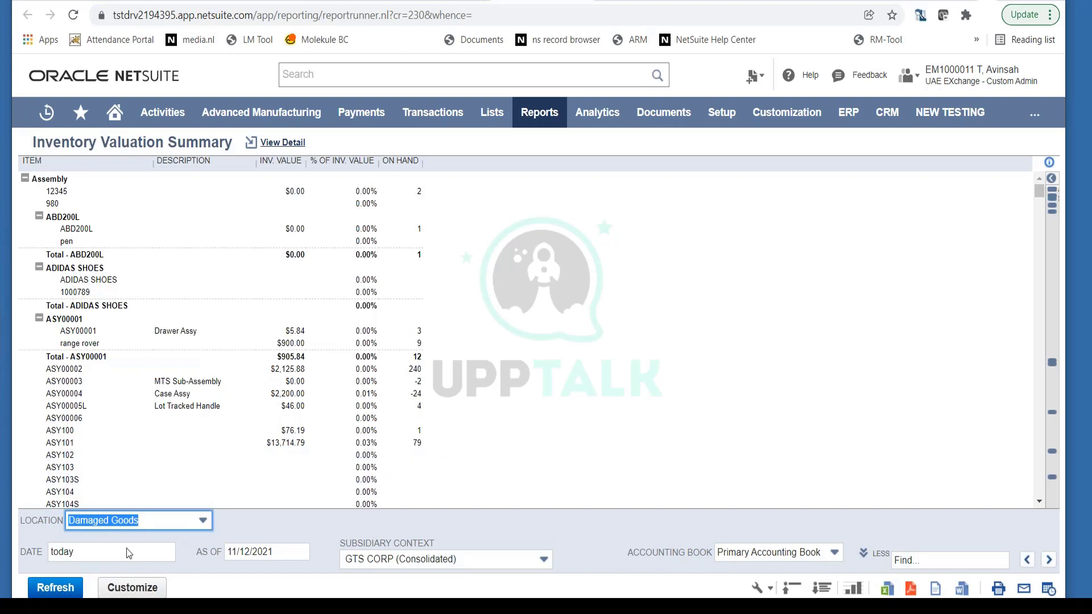
click(64, 588)
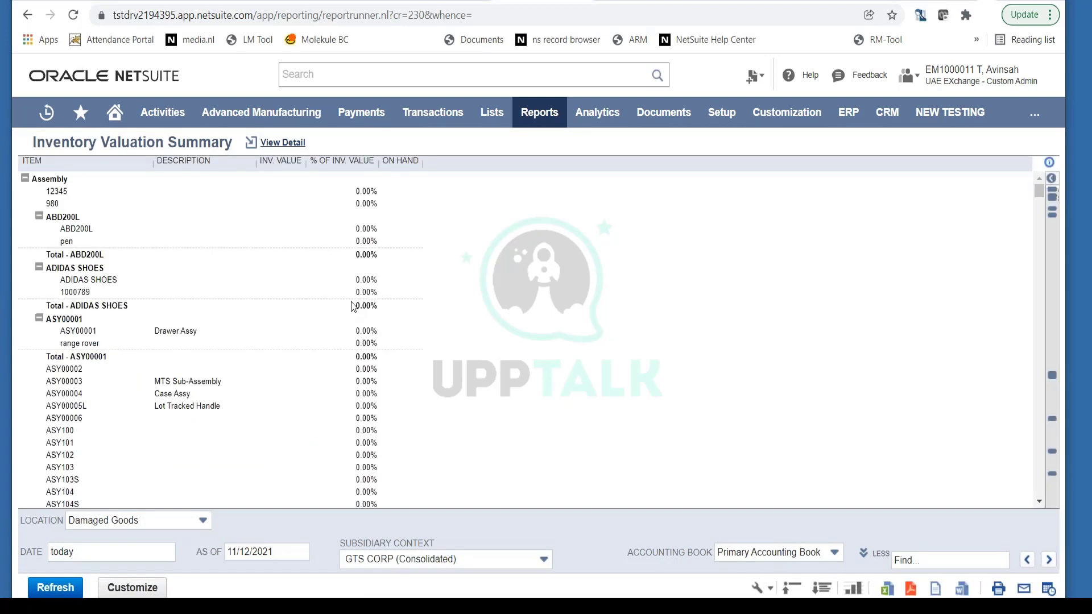
Copy the item name SNA200L from the Assembly items and search the report for it.
scroll(343, 378, down, 20)
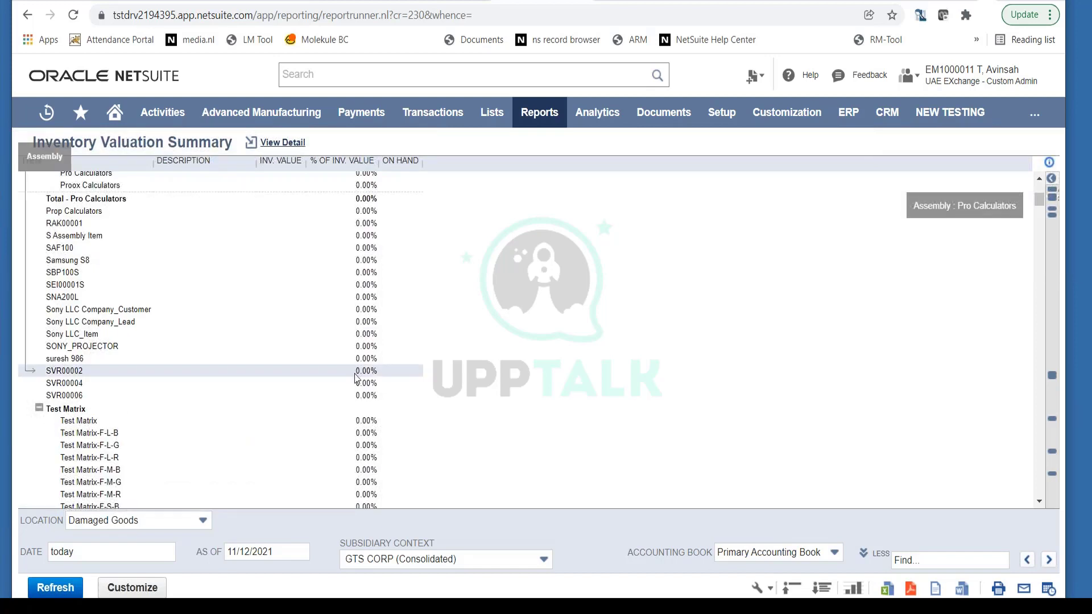
drag(82, 297, 42, 295)
key(ctrl+c)
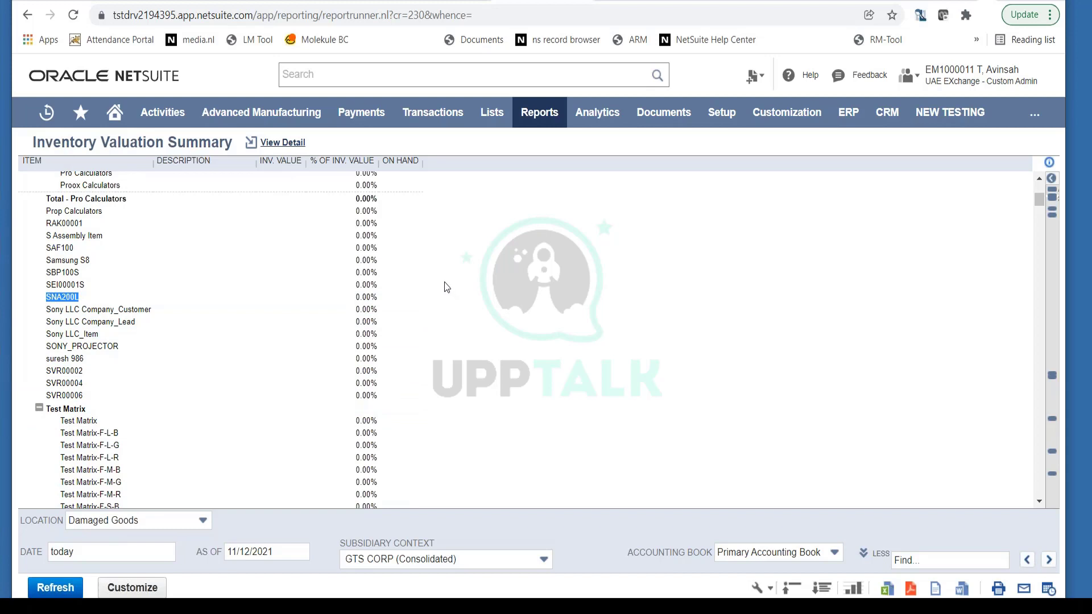
click(924, 560)
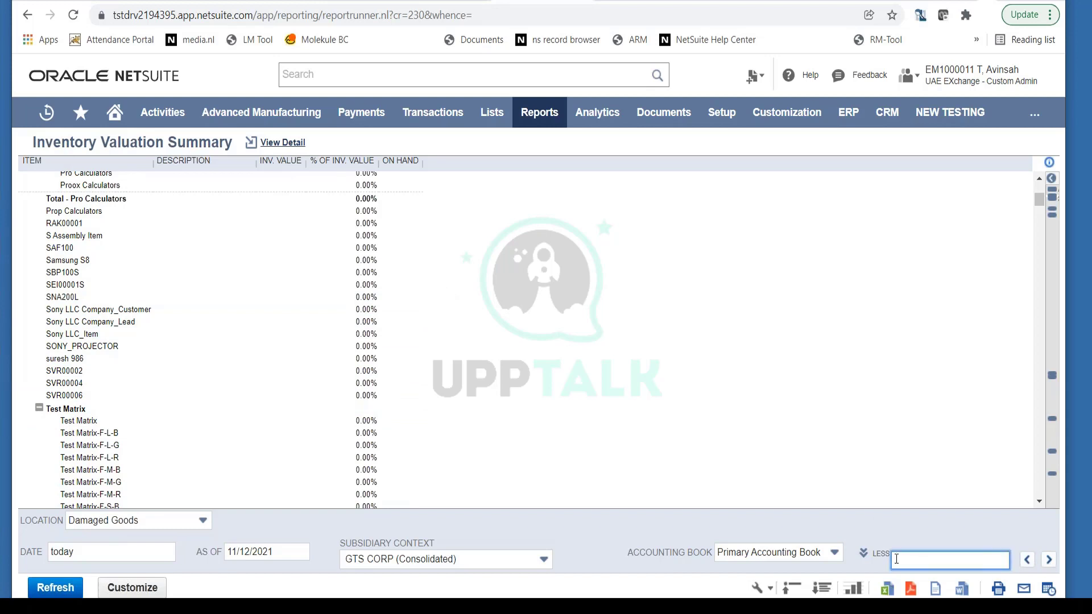
key(ctrl+v)
key(Return)
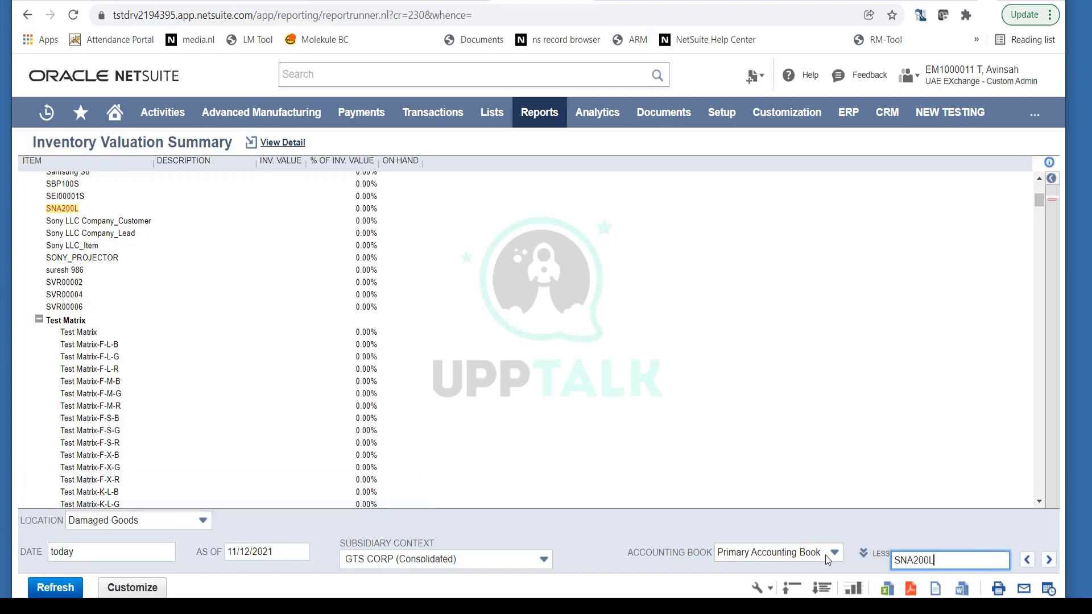
Reselect Damaged Goods as the location, refresh the valuation report and review its assembly items.
click(203, 522)
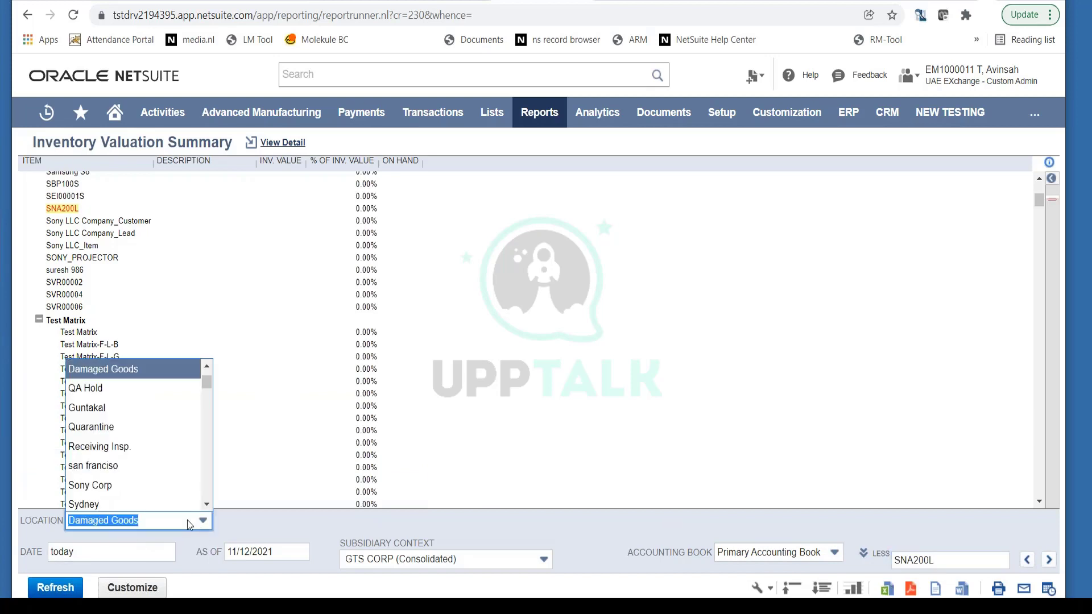
click(135, 370)
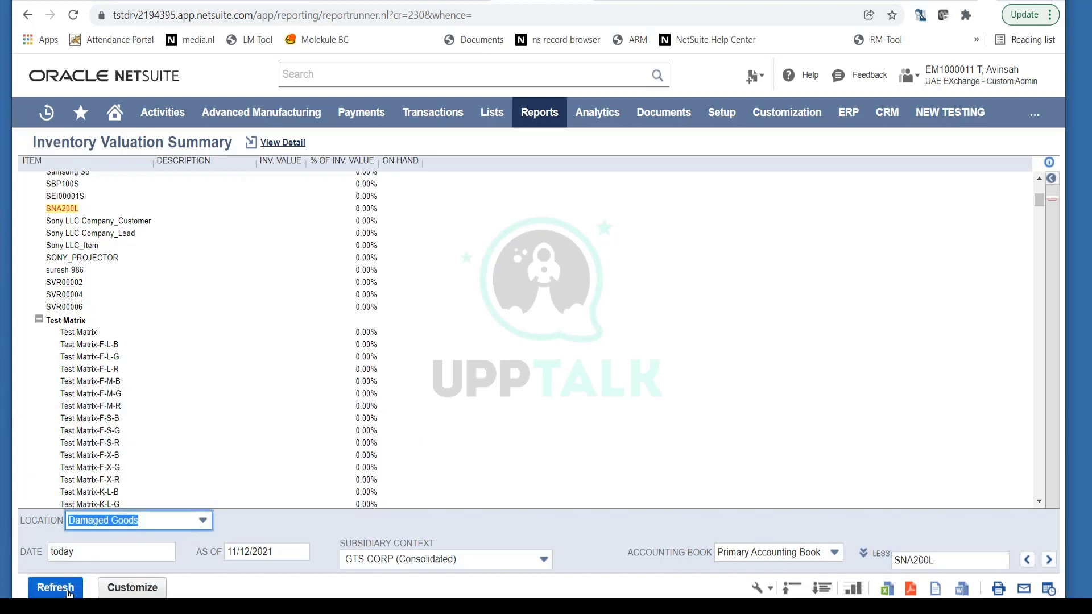
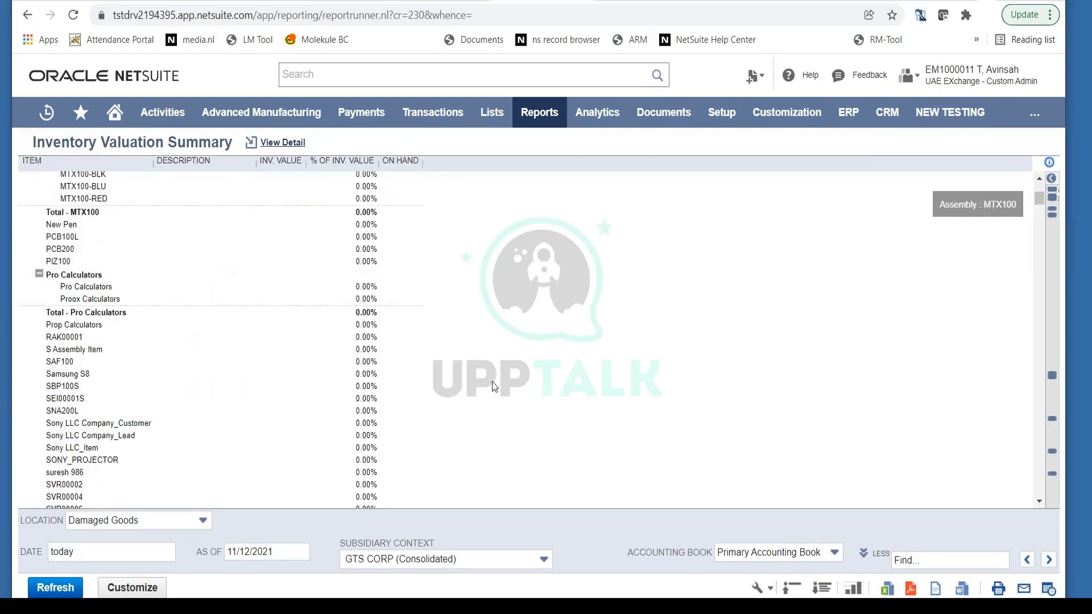
scroll(493, 375, up, 14)
scroll(493, 375, up, 5)
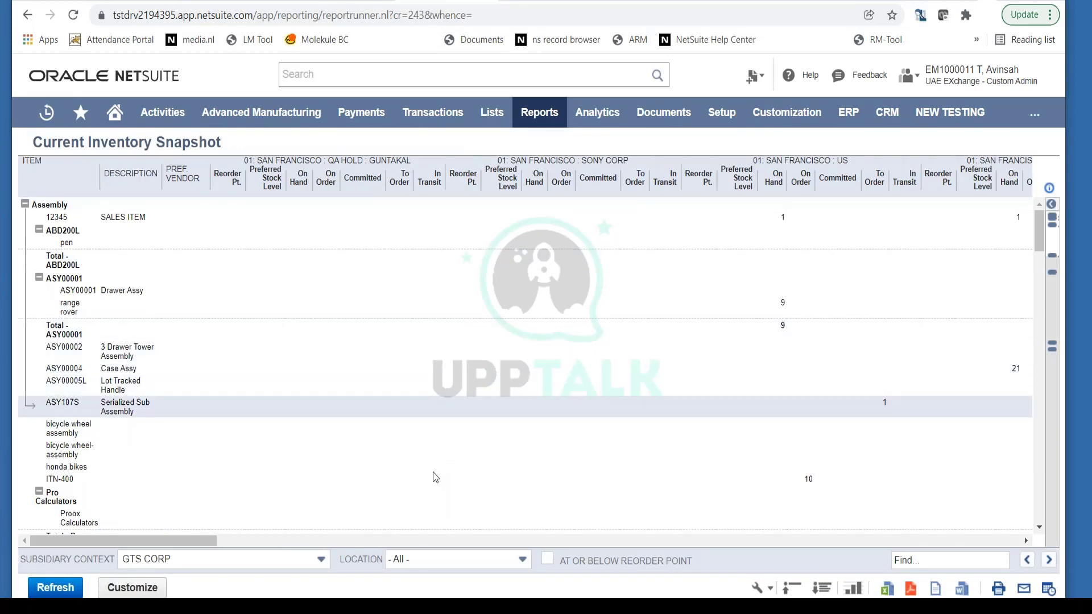
Run the Current Inventory Snapshot report for the location 01: San Francisco.
click(486, 564)
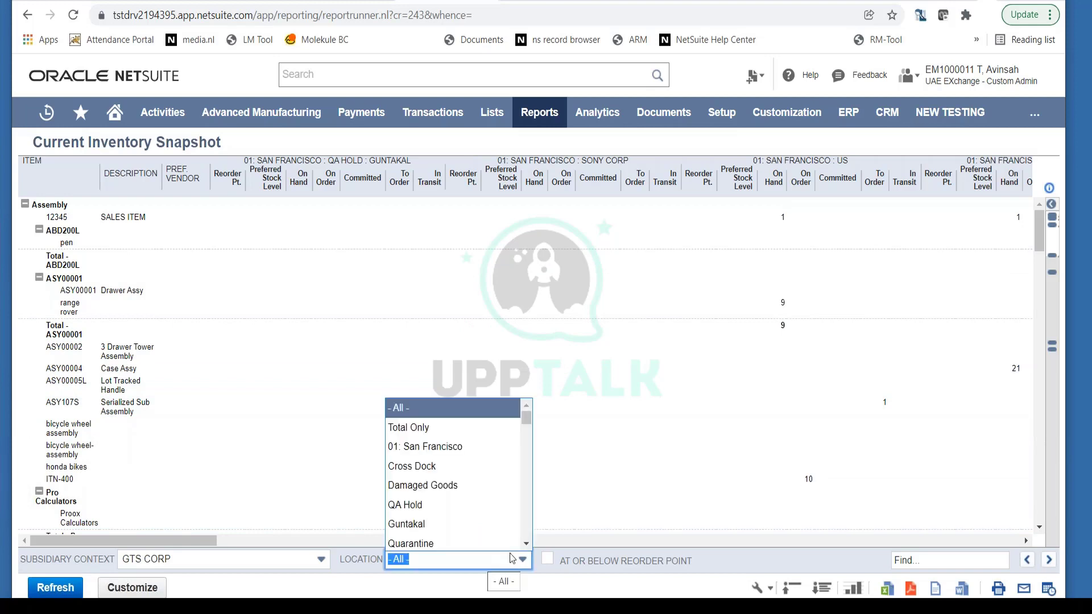
click(461, 451)
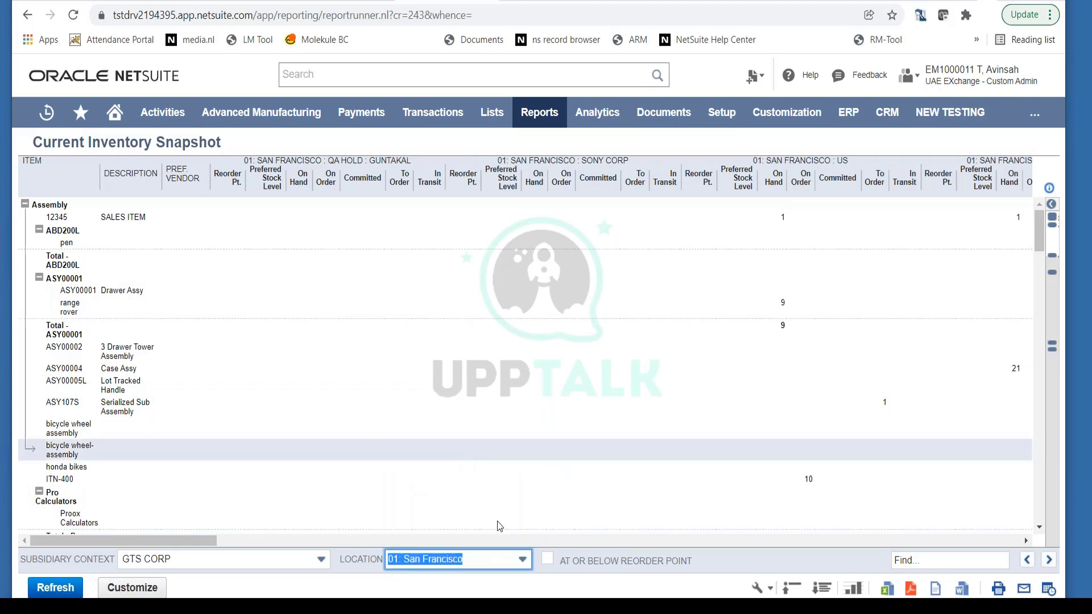
click(521, 561)
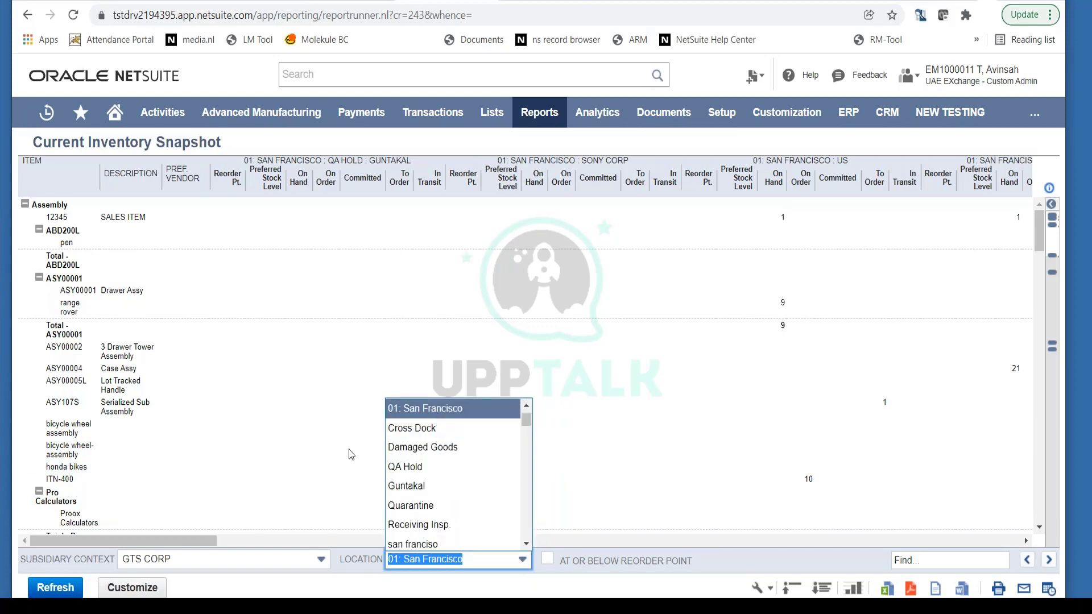
click(439, 410)
click(55, 588)
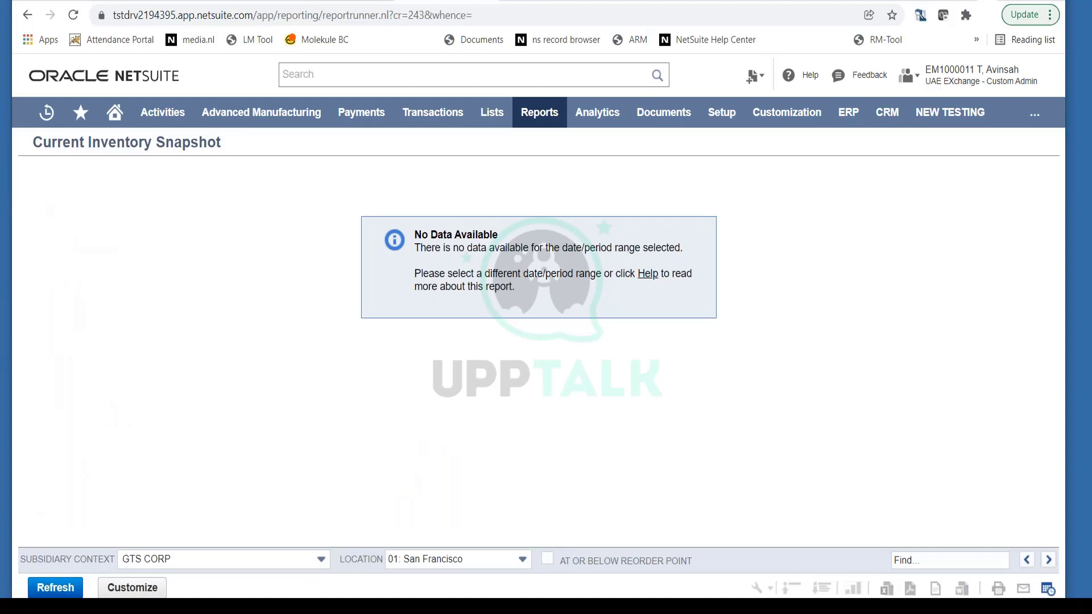
Set the snapshot's location to US- Warehouse Bently and refresh the report.
click(487, 559)
scroll(487, 505, down, 10)
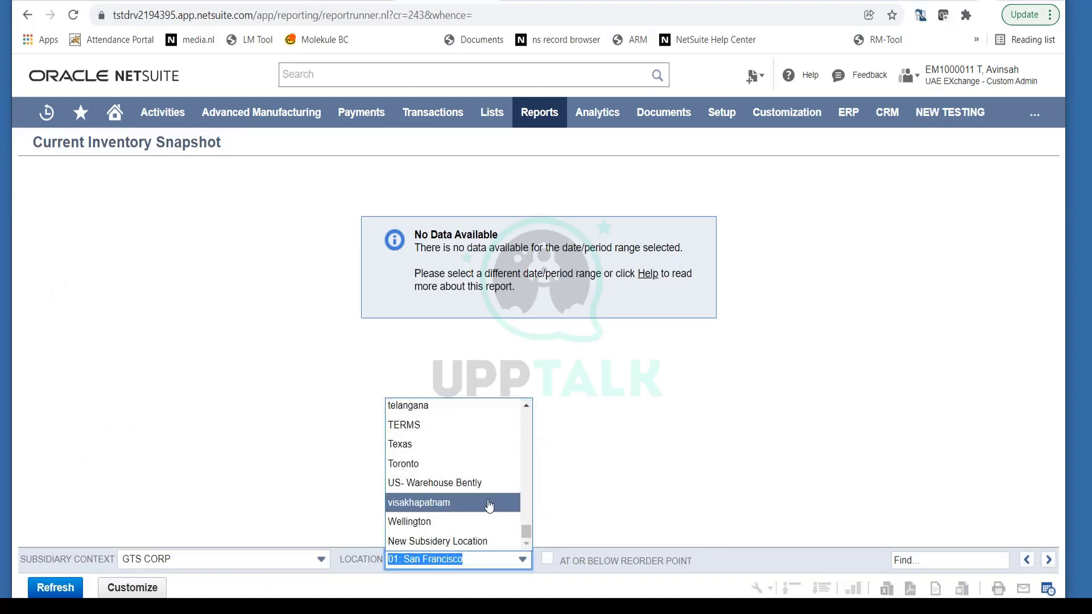
click(467, 483)
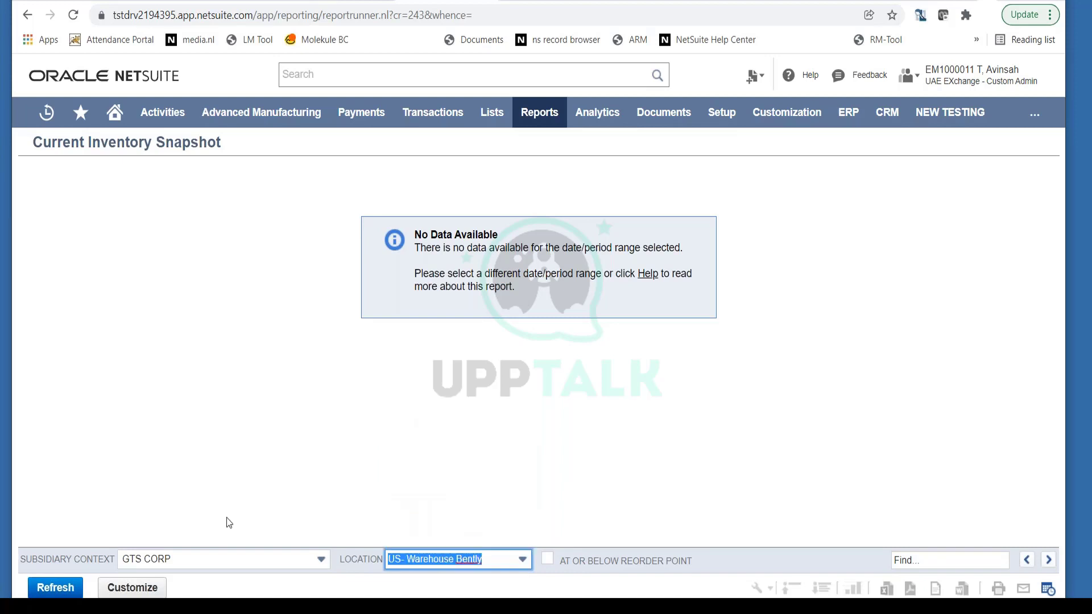
click(38, 589)
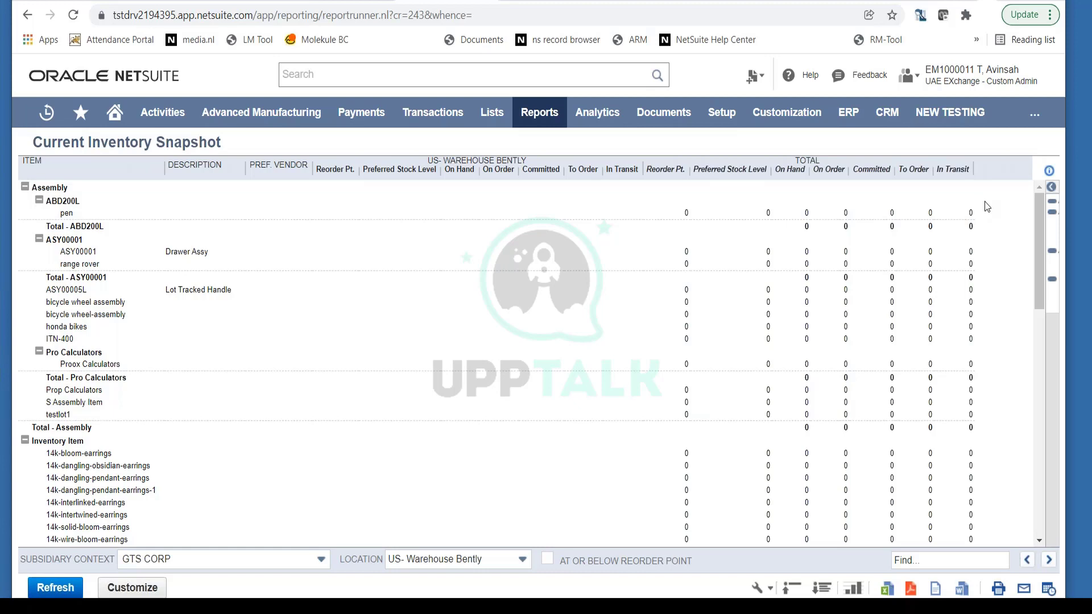
Examine the In Transit total column and the item rows throughout the inventory snapshot.
triple_click(960, 169)
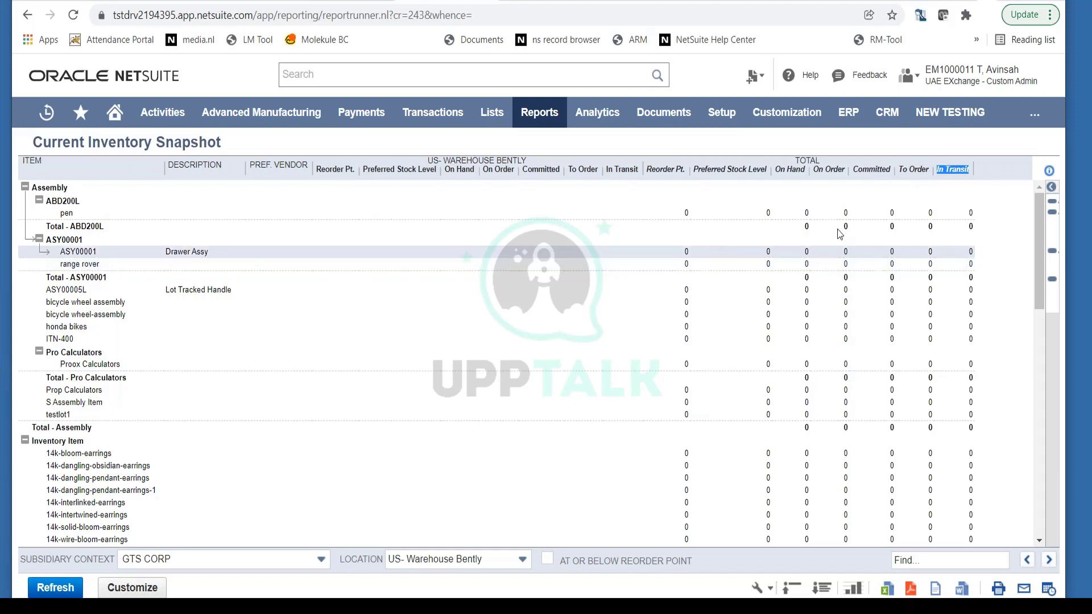
drag(1042, 233, 1054, 478)
drag(1042, 422, 996, 200)
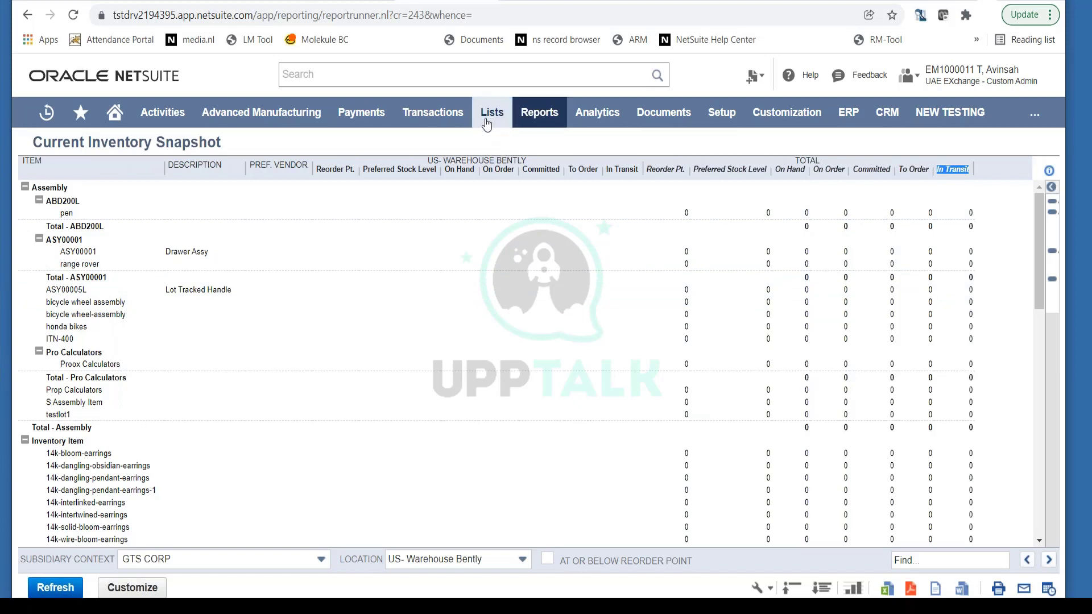
Open the accounting items list and filter it to the Discount item type.
mouse_move(487, 117)
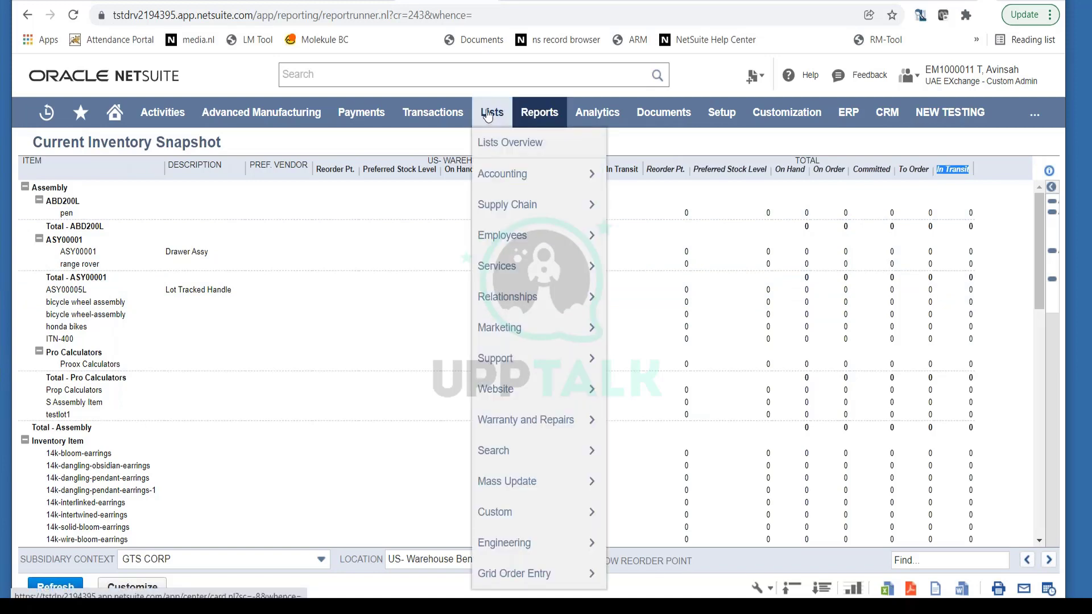
mouse_move(525, 180)
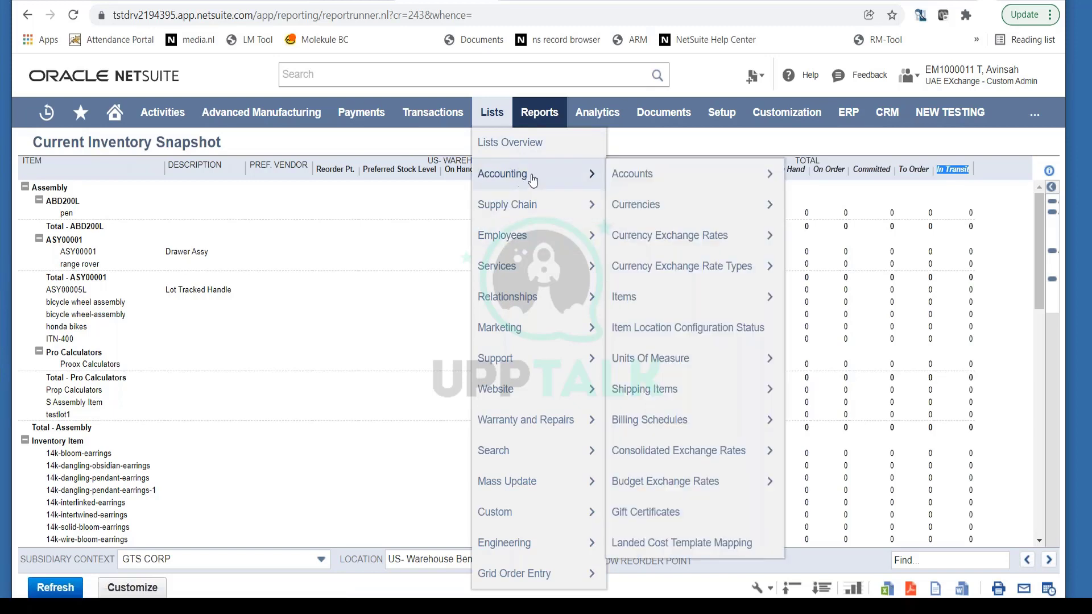
click(677, 306)
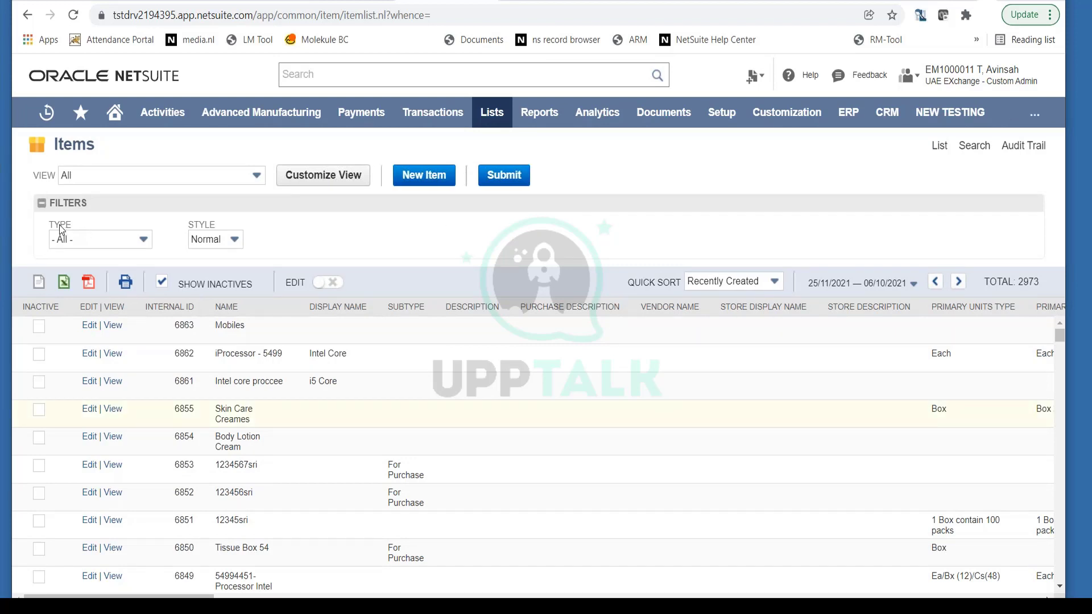
click(137, 243)
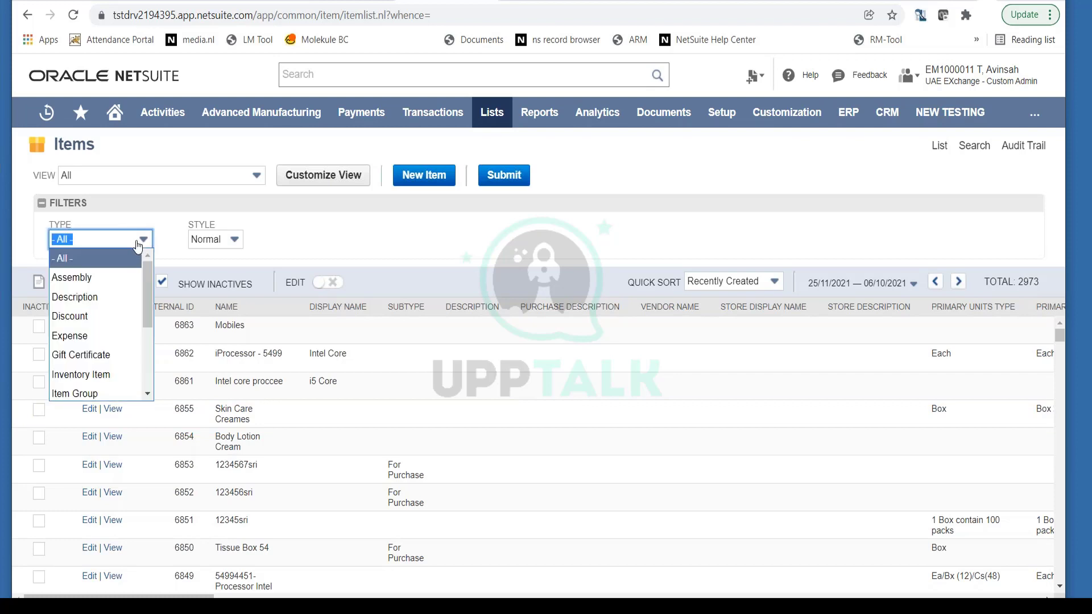
click(87, 316)
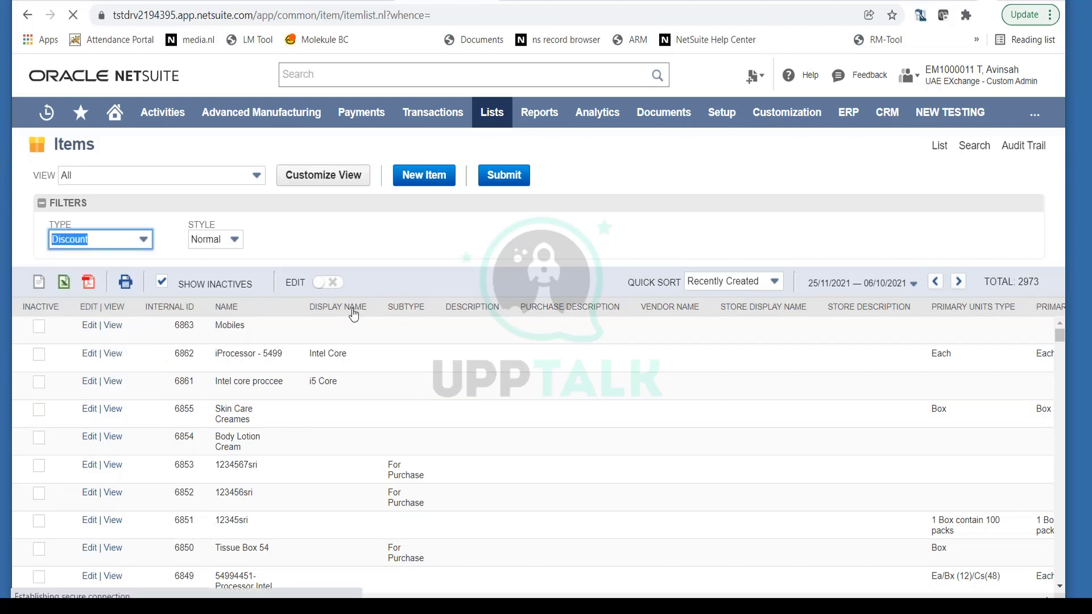
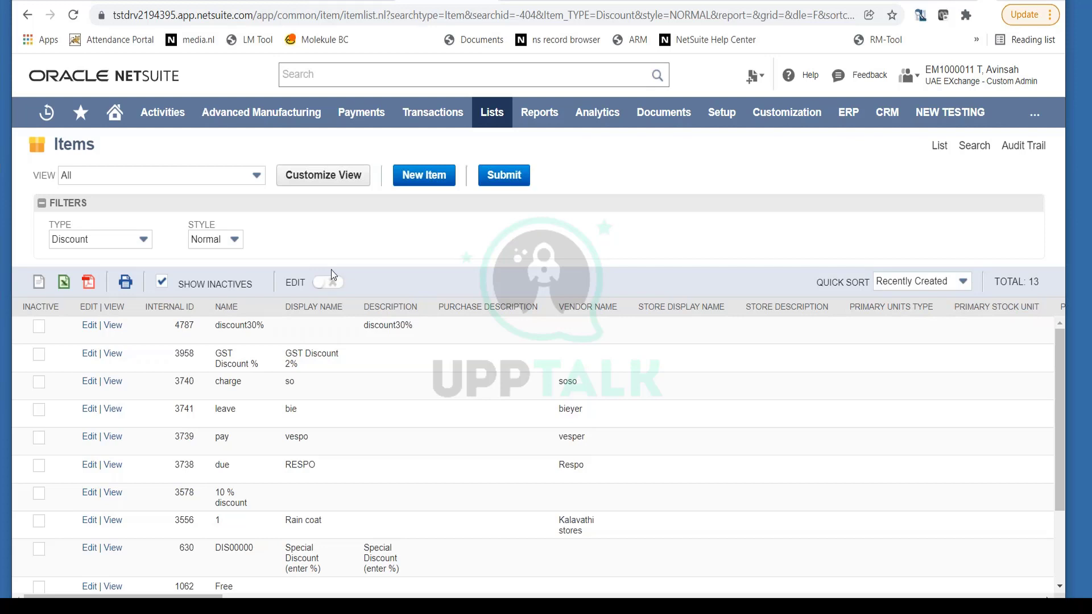
Search globally for AC-57% and open the inventory item AC-57891 Audi R8.
mouse_move(46, 113)
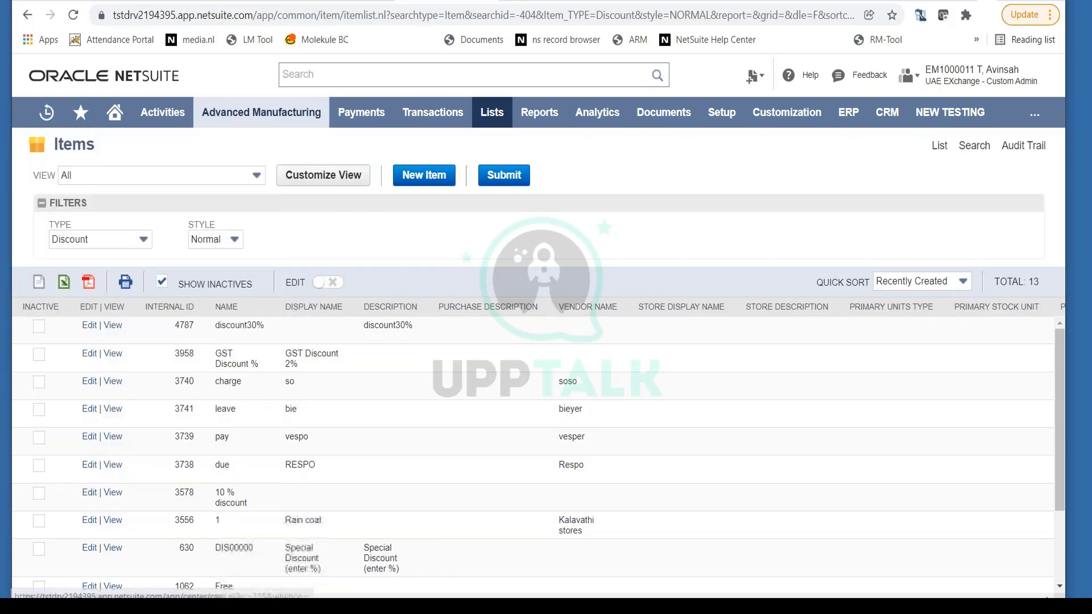
click(339, 71)
text(AC)
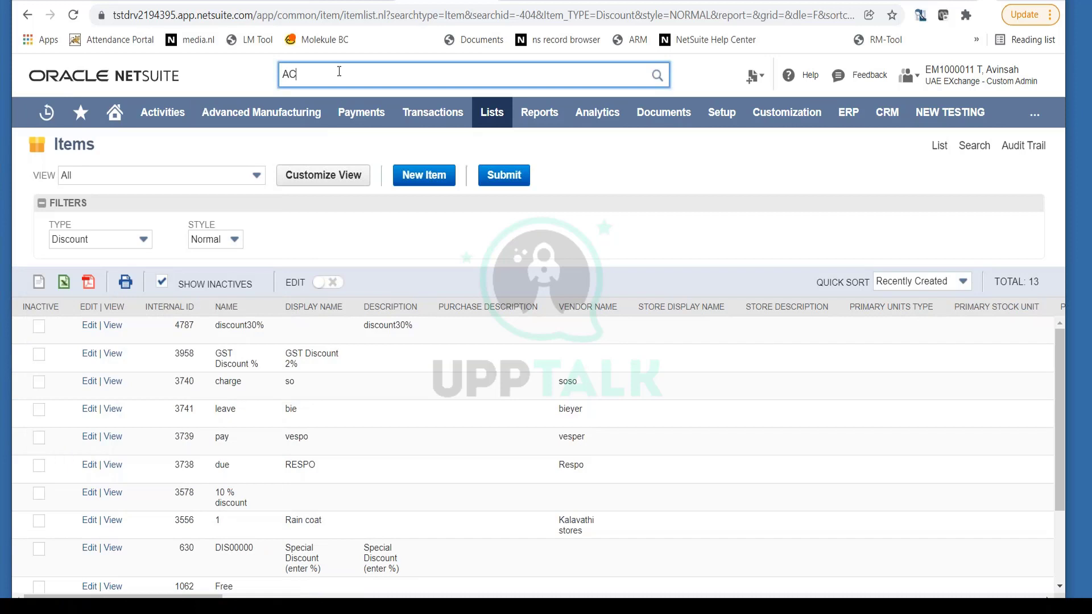
text(-57%)
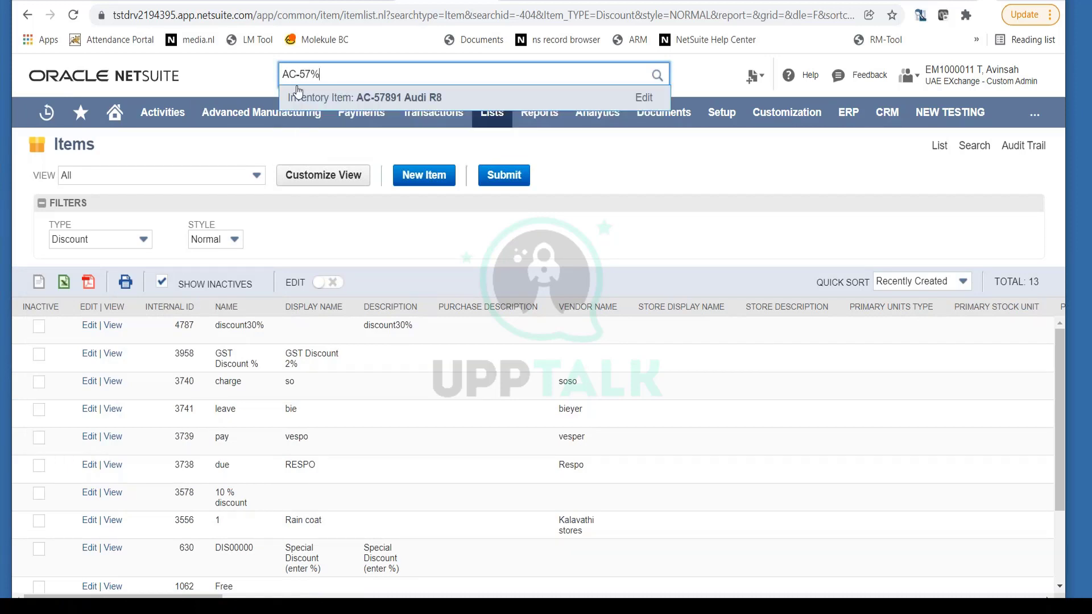
click(352, 107)
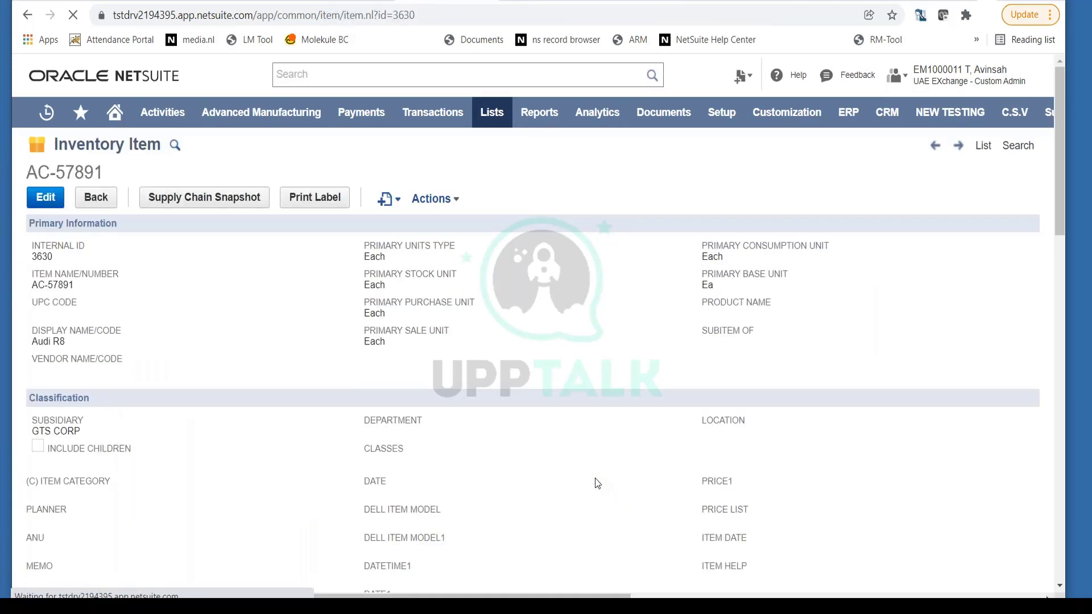
Review the item's sales and pricing details, including its USD price levels and quantity prices.
scroll(374, 408, down, 5)
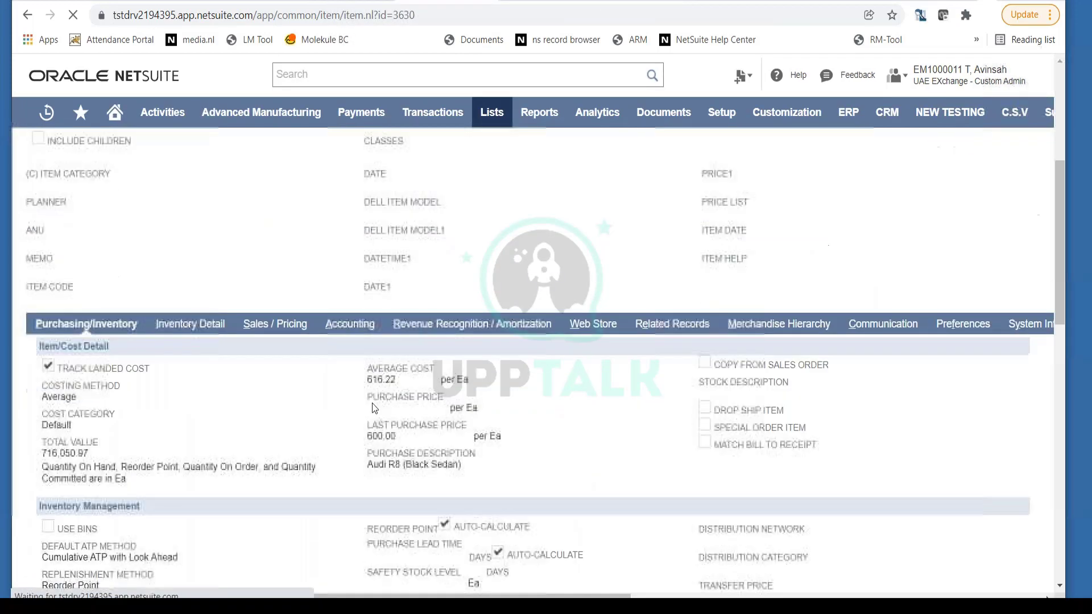
click(277, 325)
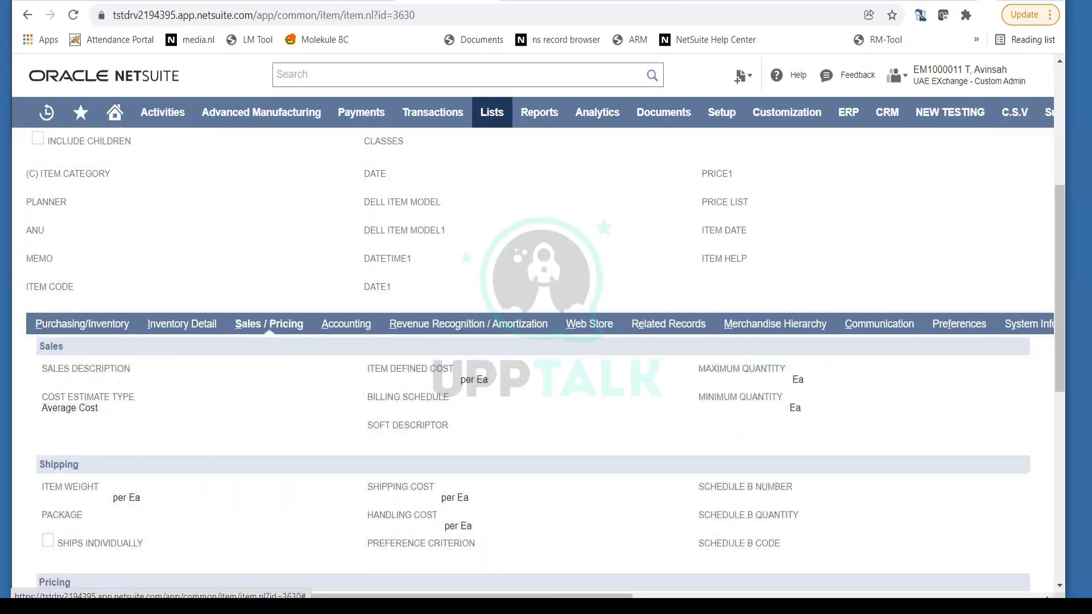
scroll(279, 364, down, 6)
scroll(281, 368, down, 2)
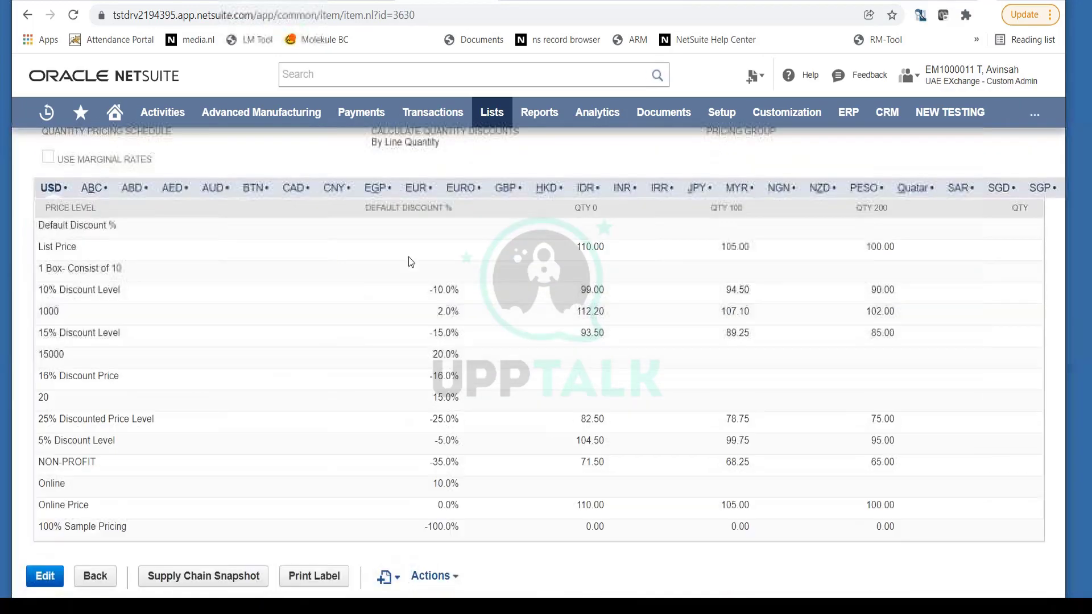